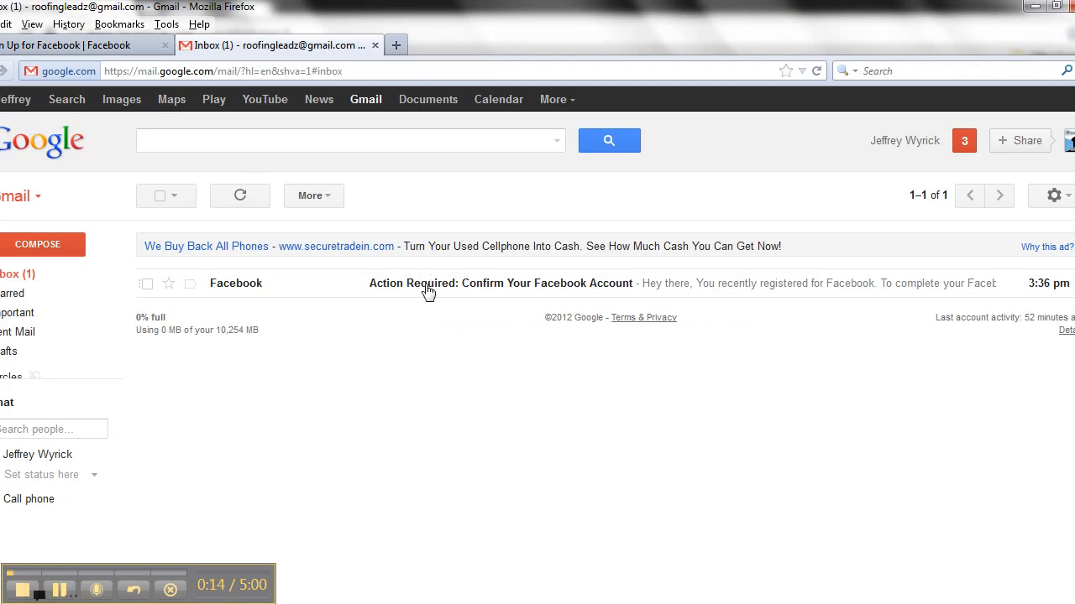
# Confirm the new Facebook account through the link in Facebook's registration e-mail and close the old sign-up page
pyautogui.click(428, 289)
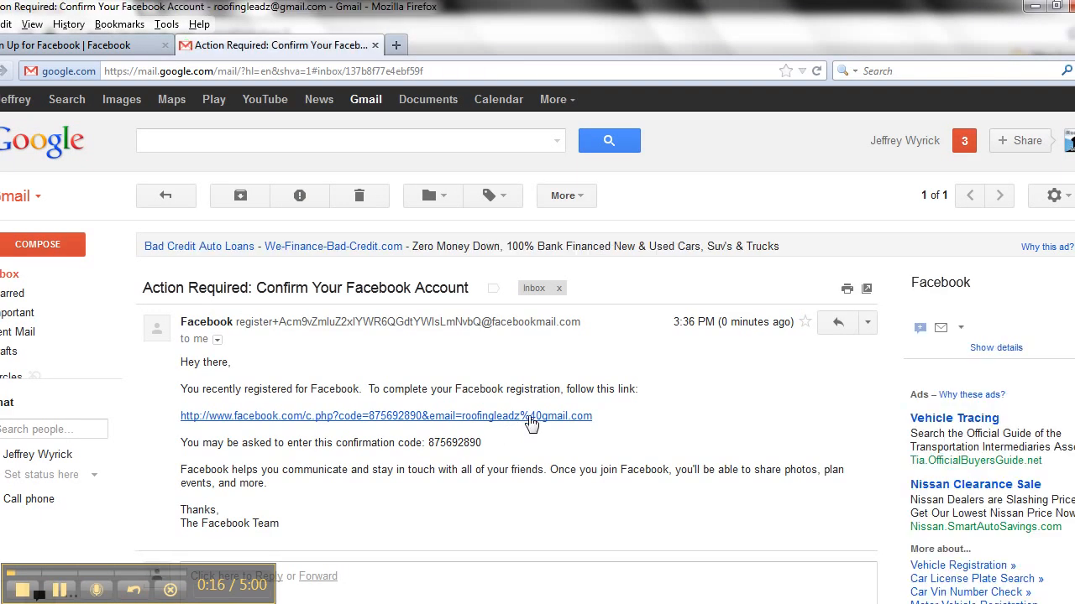
pyautogui.click(530, 416)
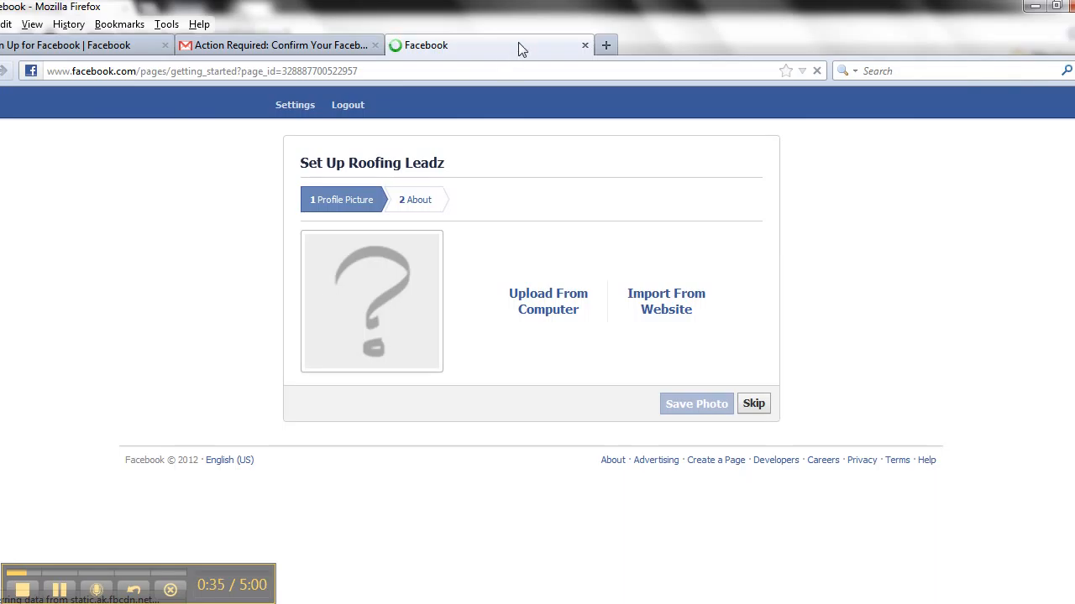
pyautogui.moveTo(518, 42); pyautogui.dragTo(184, 43)
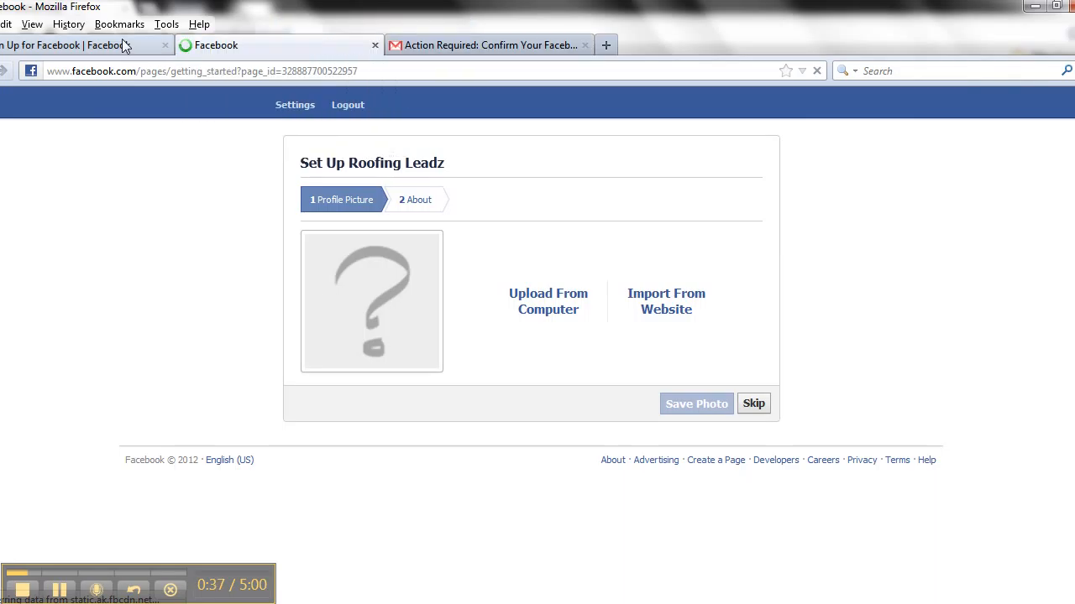
pyautogui.click(123, 45)
pyautogui.click(165, 45)
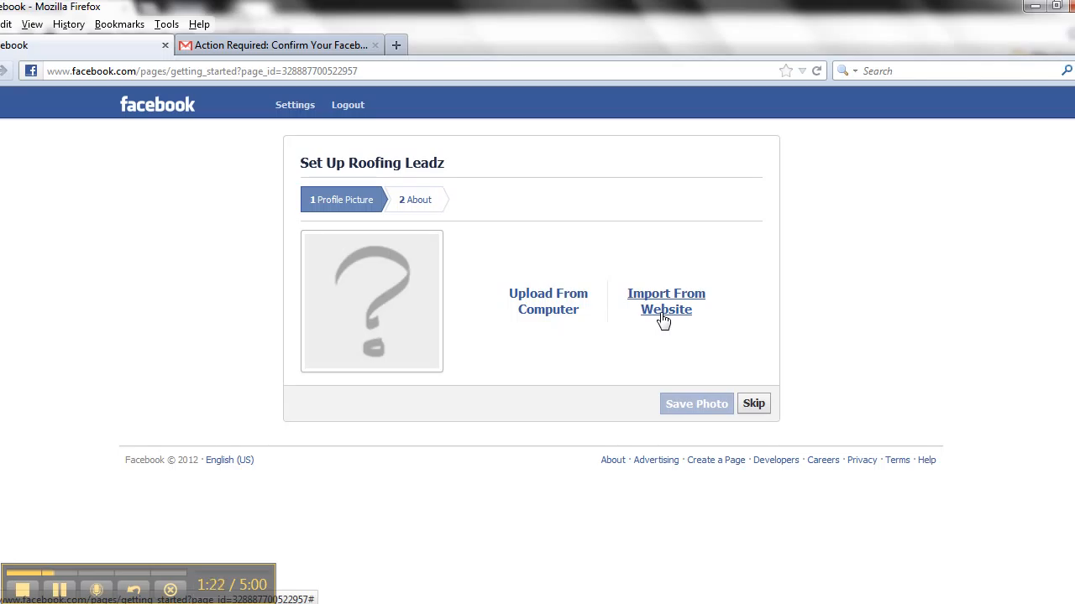
# Start a profile picture upload from the computer and browse to the FBandWebsiteRoofing\source folder using its path copied from the file explorer
pyautogui.click(543, 302)
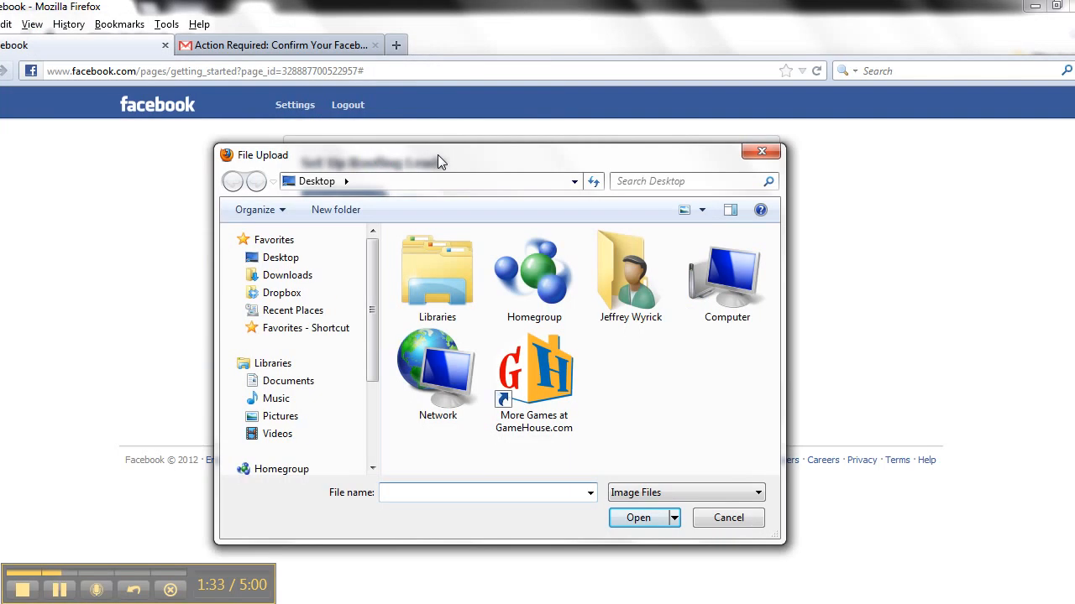
pyautogui.moveTo(437, 159); pyautogui.dragTo(445, 132)
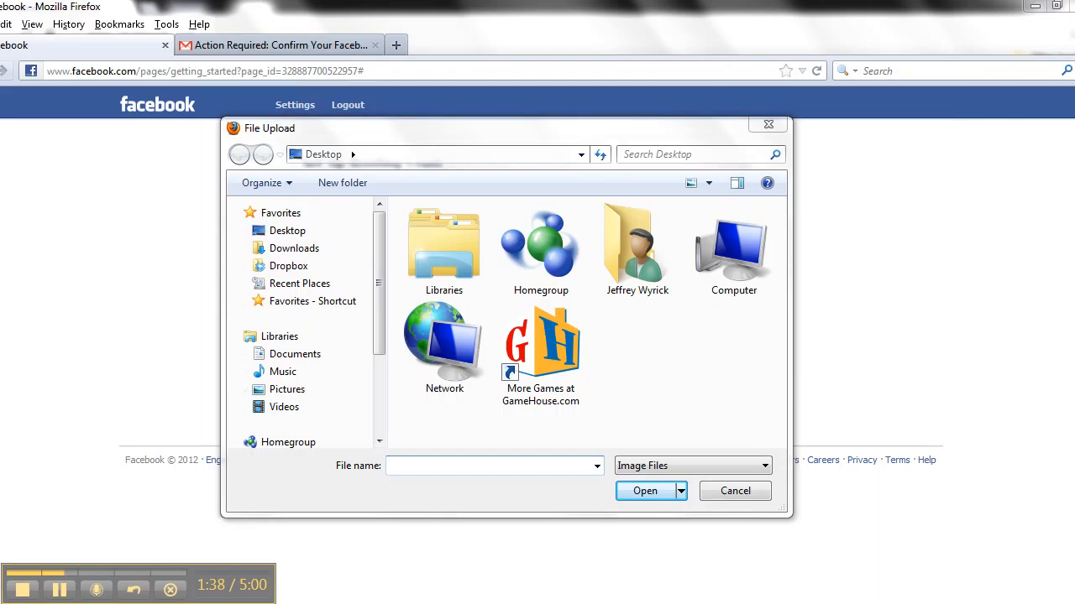
pyautogui.click(475, 588)
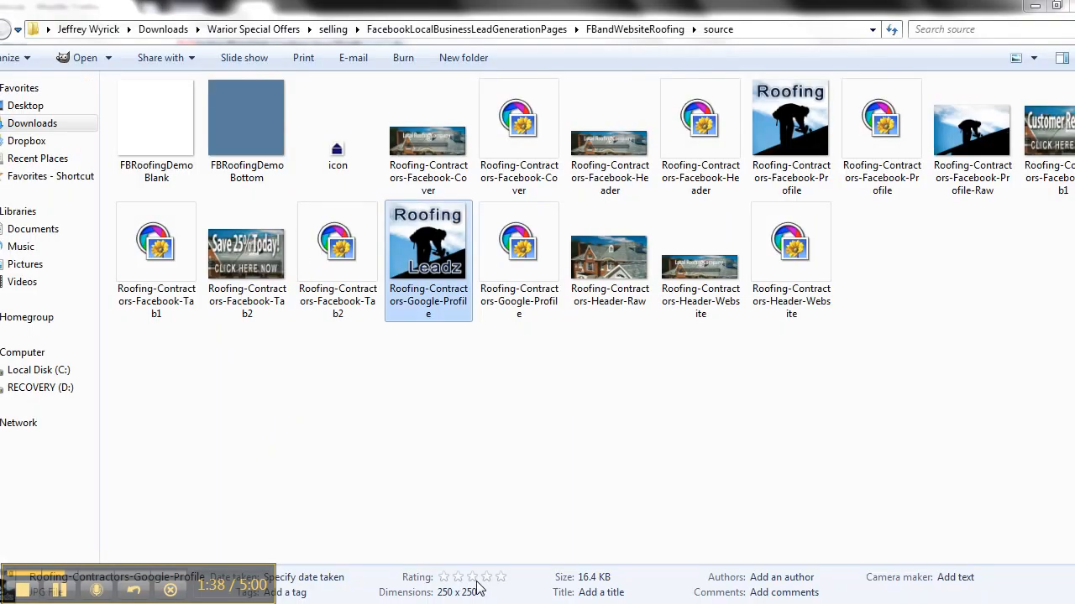
pyautogui.click(740, 28)
pyautogui.hotkey('ctrl', 'c')
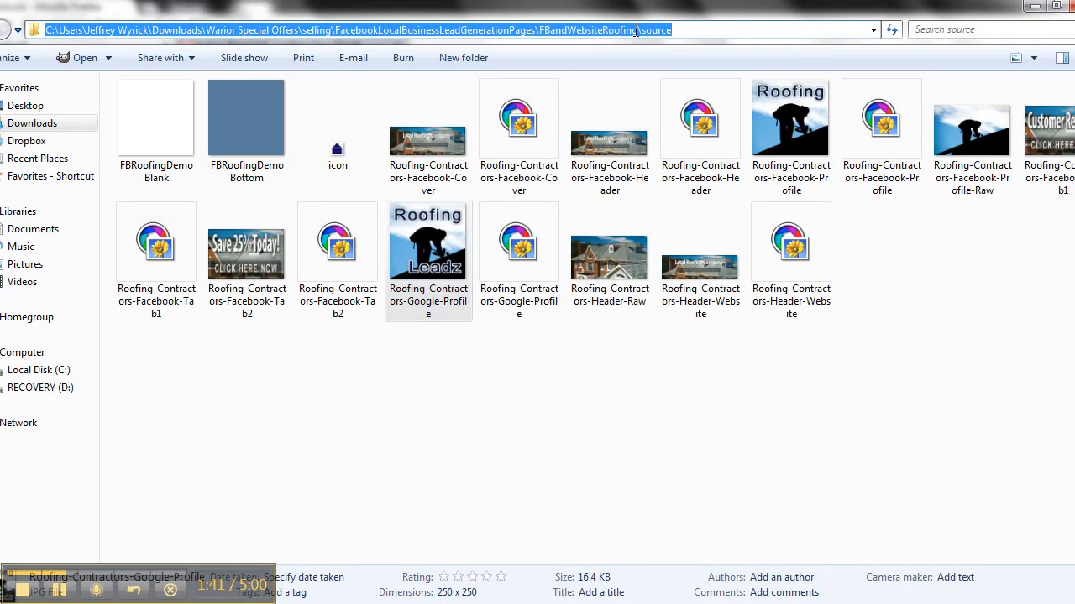
pyautogui.click(1035, 8)
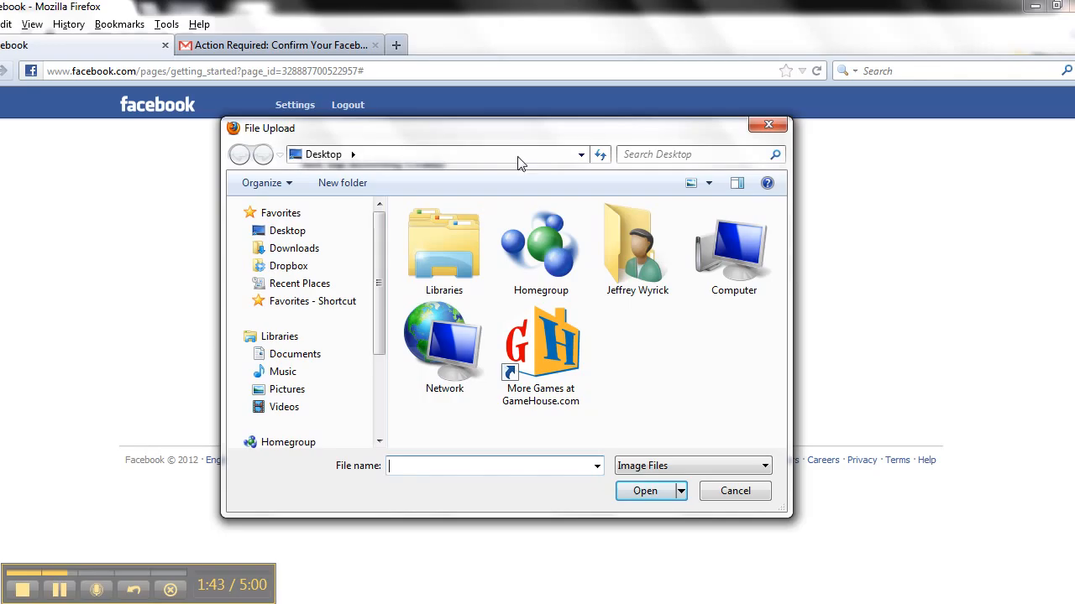
pyautogui.click(518, 155)
pyautogui.hotkey('ctrl', 'v')
pyautogui.press('Return')
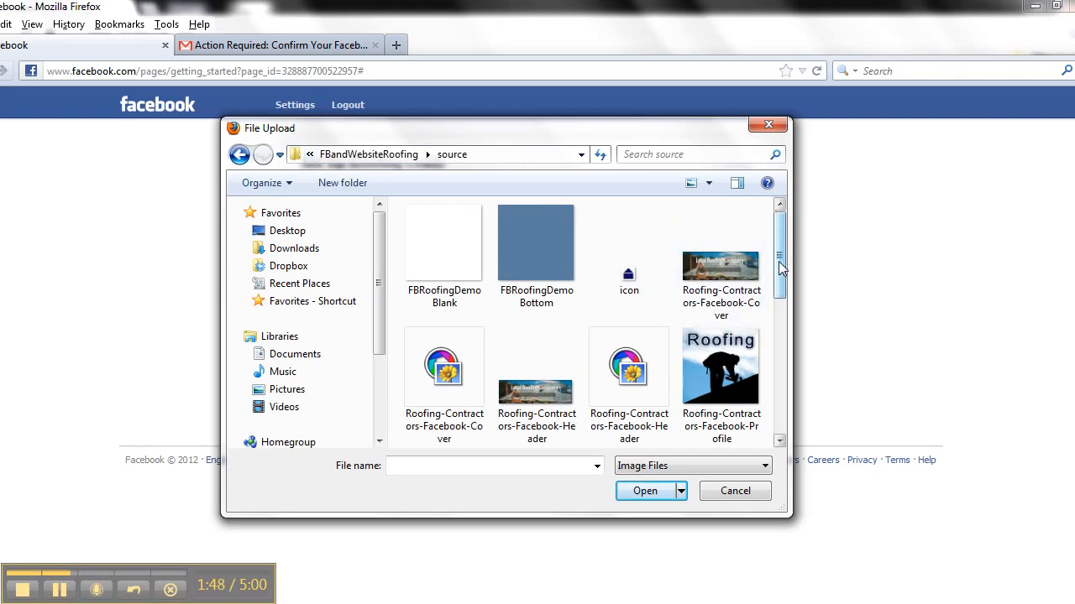
# Upload Roofing-Contractors-Facebook-Profile as the page's profile picture and continue to the About stage of the setup
pyautogui.moveTo(779, 262); pyautogui.dragTo(777, 266)
pyautogui.click(717, 384)
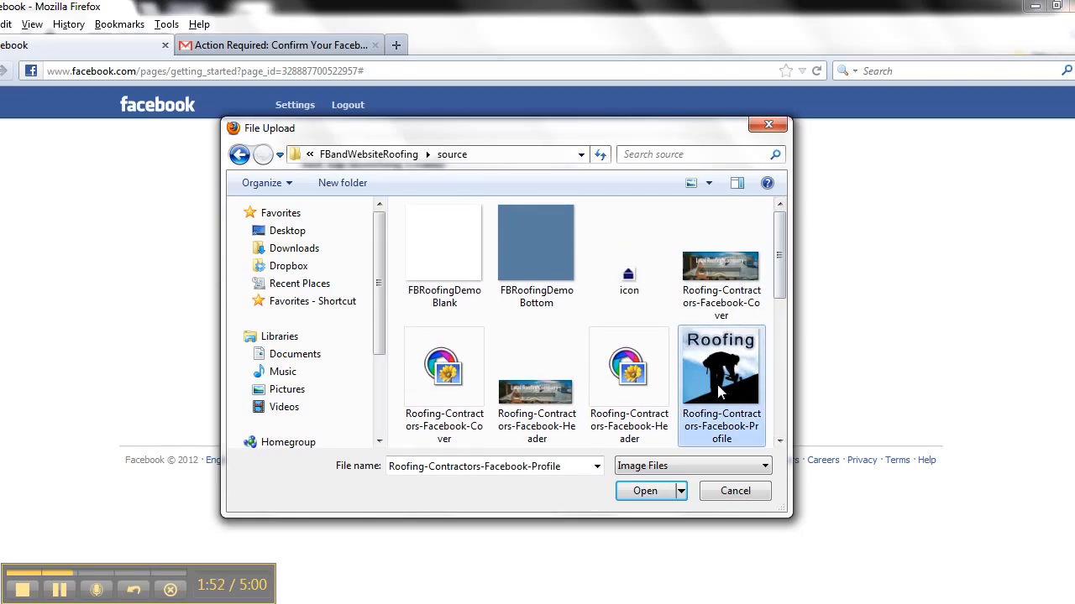
pyautogui.click(643, 493)
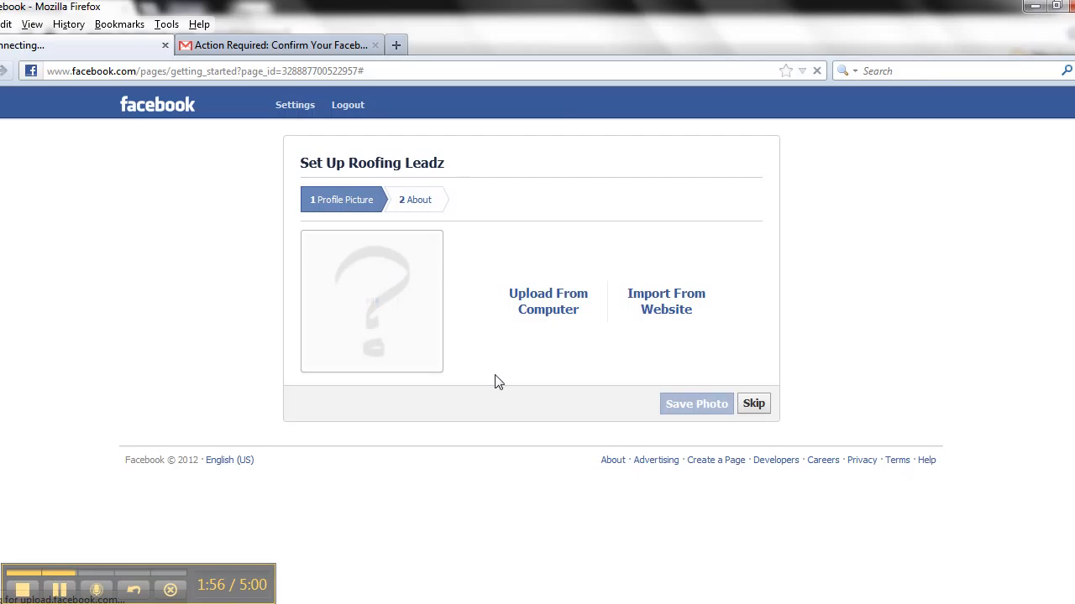
pyautogui.click(546, 314)
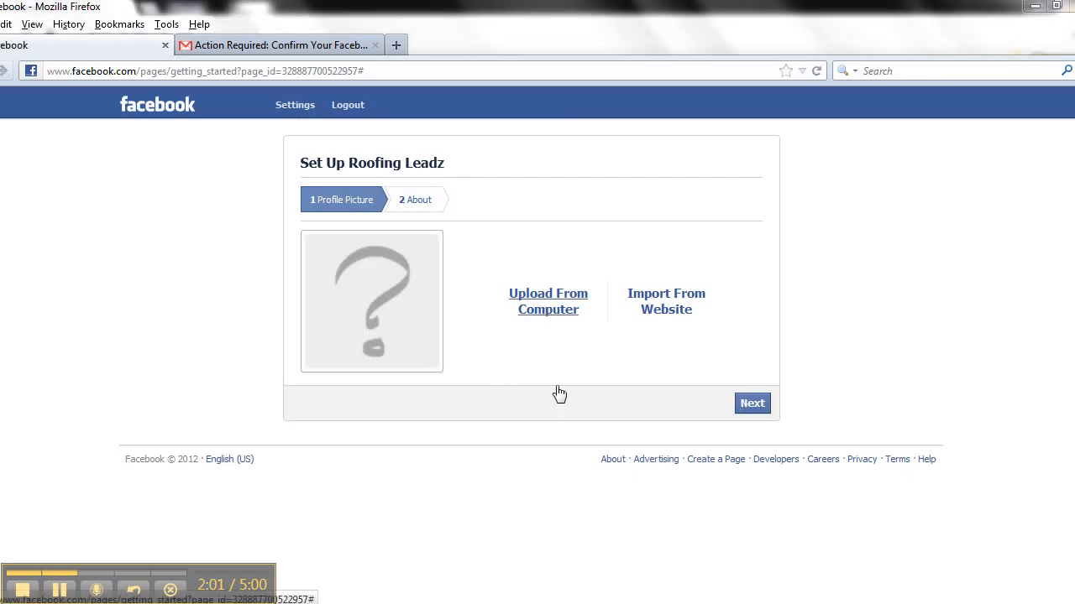
pyautogui.click(747, 396)
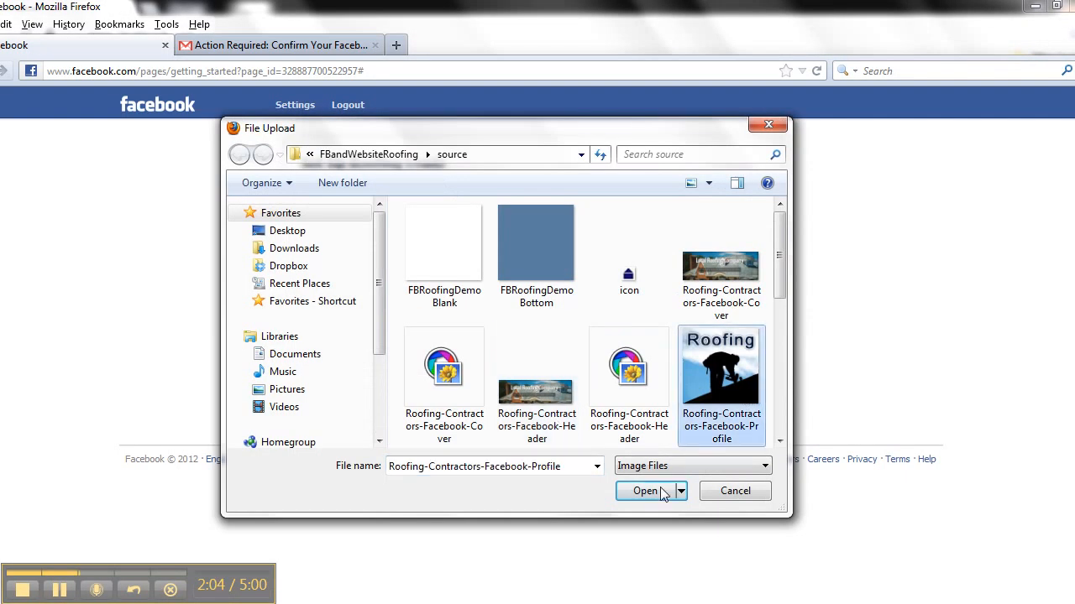
pyautogui.click(652, 489)
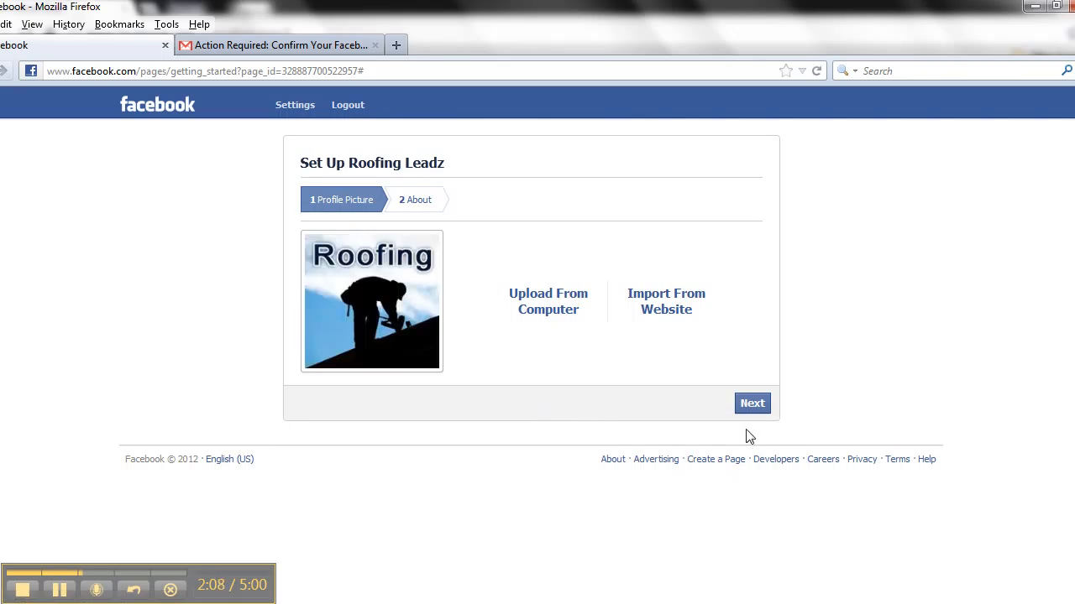
pyautogui.click(752, 405)
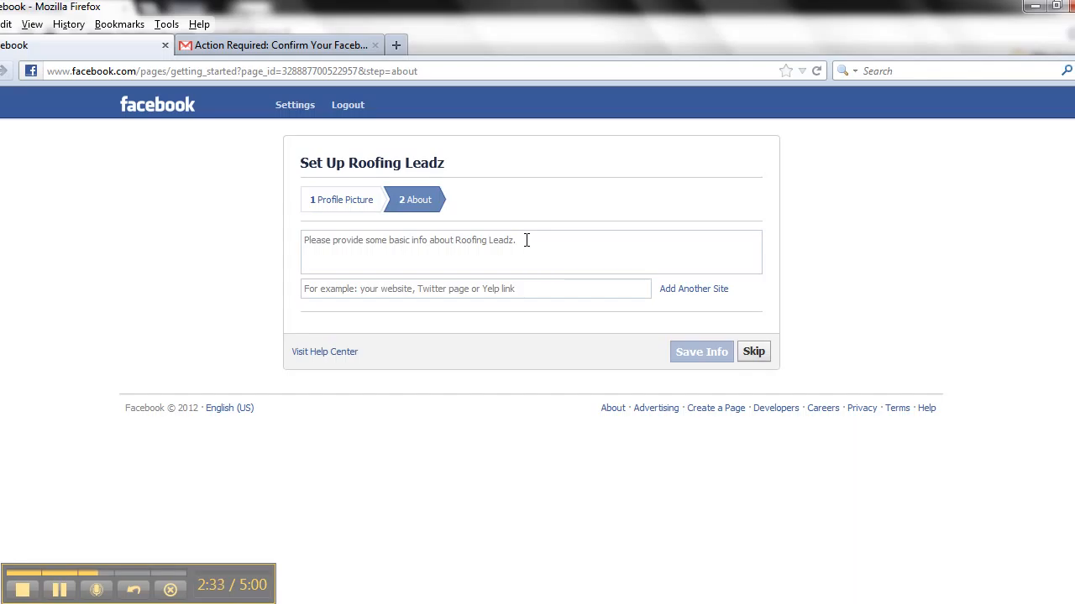
# Enter "Tell people a little about your company." as the basic info about Roofing Leadz
pyautogui.click(526, 241)
pyautogui.write('Tell')
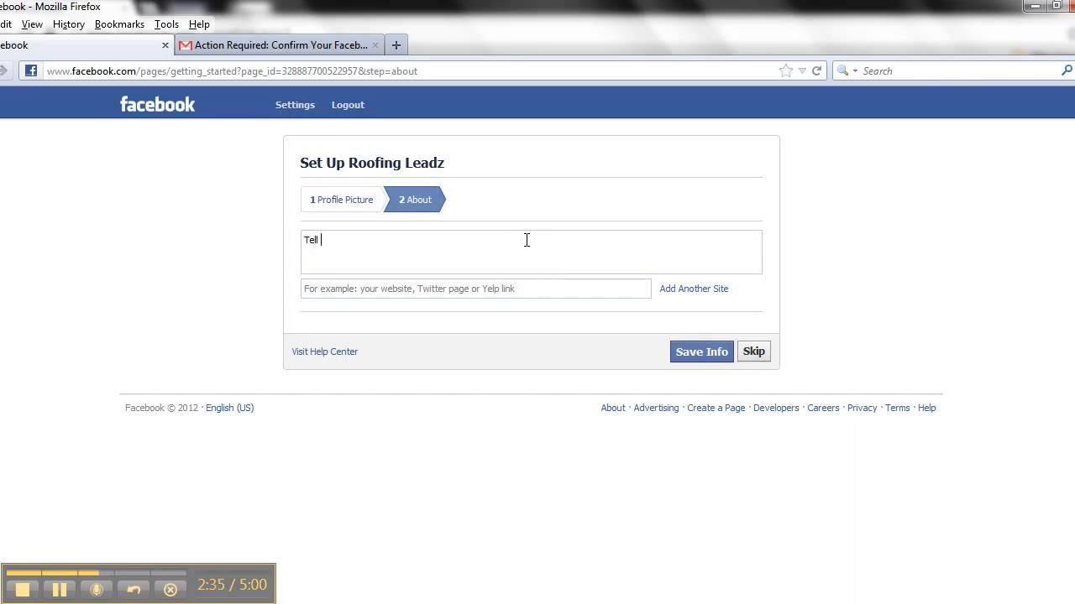
pyautogui.write(' people a little about your company.')
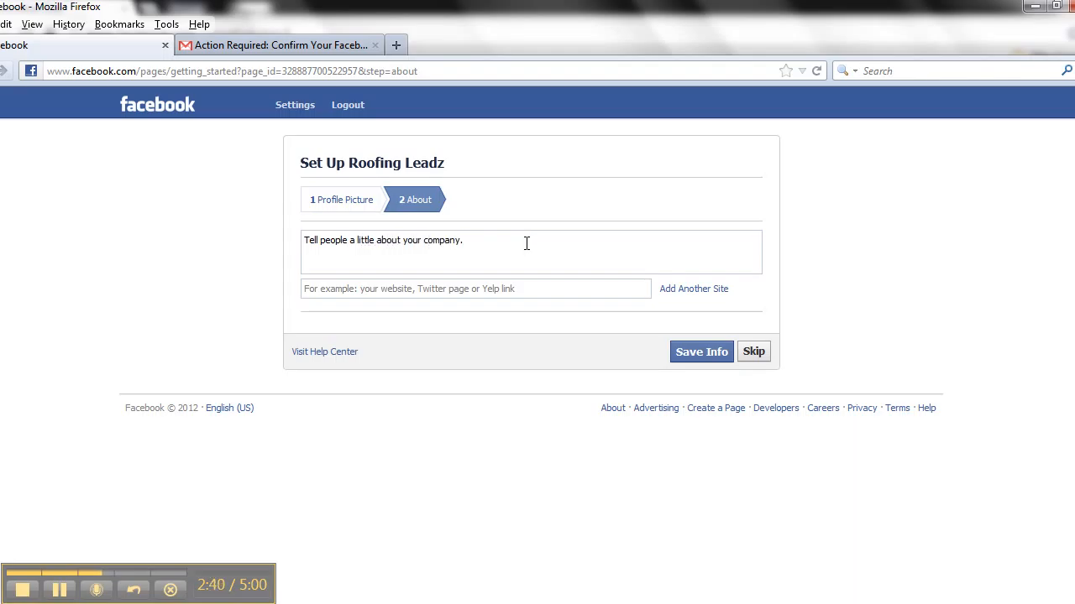
pyautogui.click(528, 288)
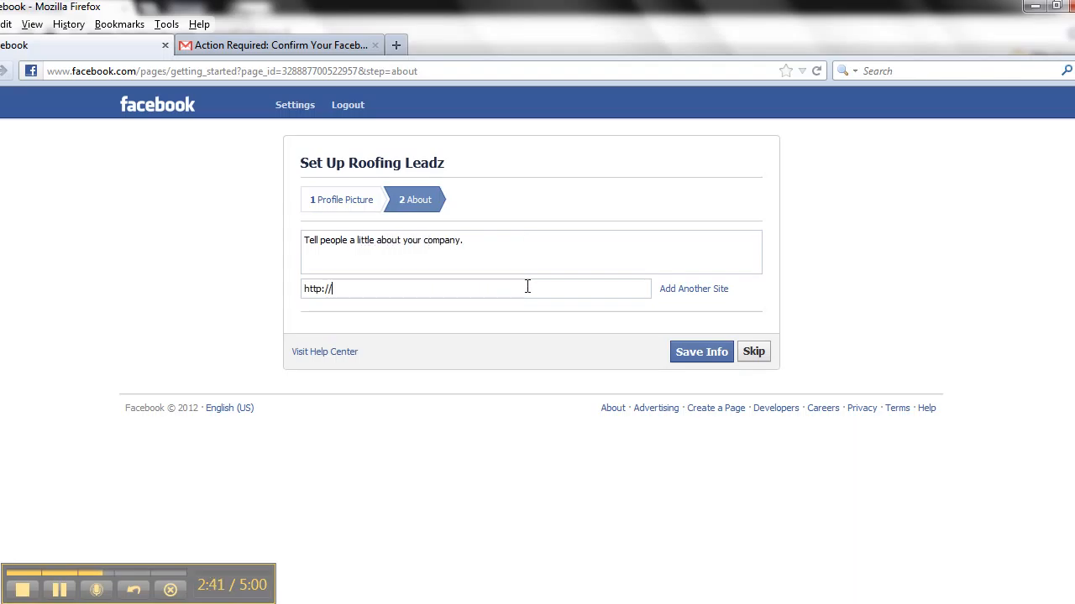
pyautogui.write('www.YouRWebsiteLink.com')
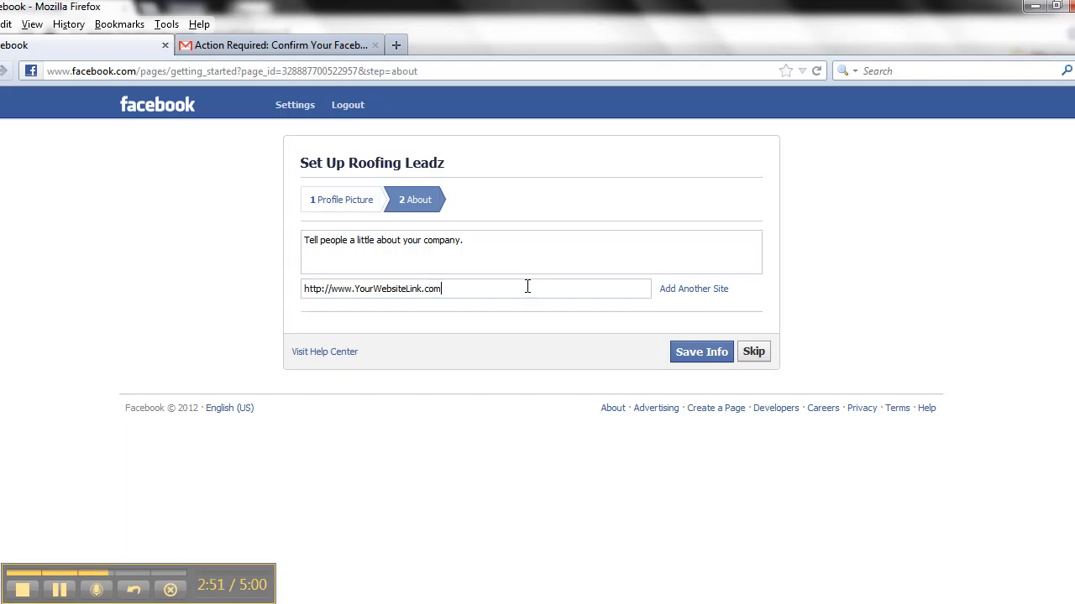
pyautogui.write(', ')
pyautogui.write('Your')
pyautogui.press('BackSpace')
pyautogui.press('BackSpace')
pyautogui.press('BackSpace')
pyautogui.press('BackSpace')
pyautogui.write('http://www.Twitter.com/user/Y')
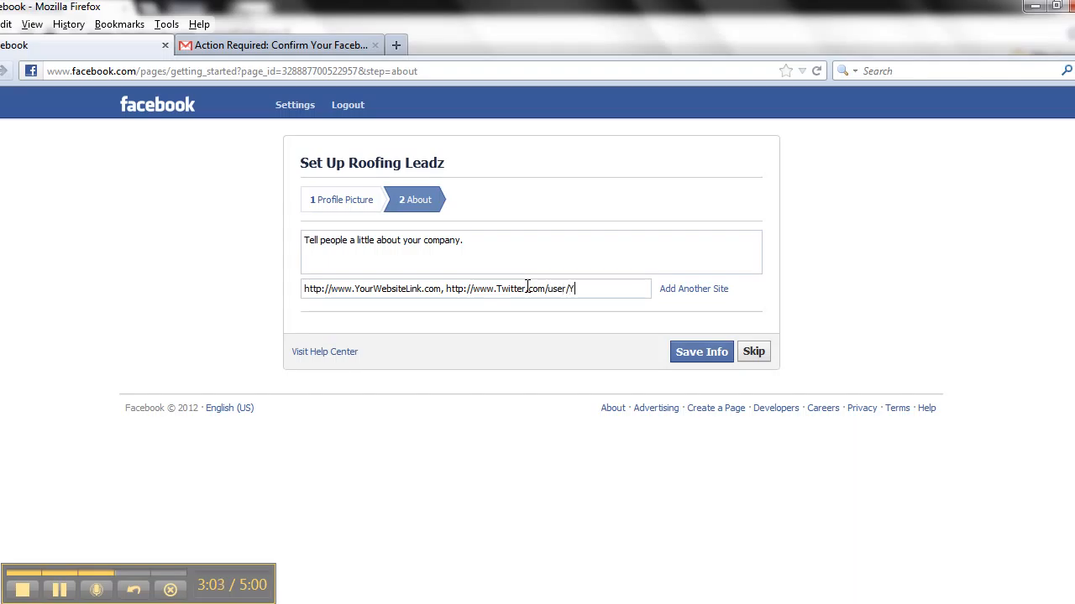
pyautogui.write('OUourID')
pyautogui.click(701, 353)
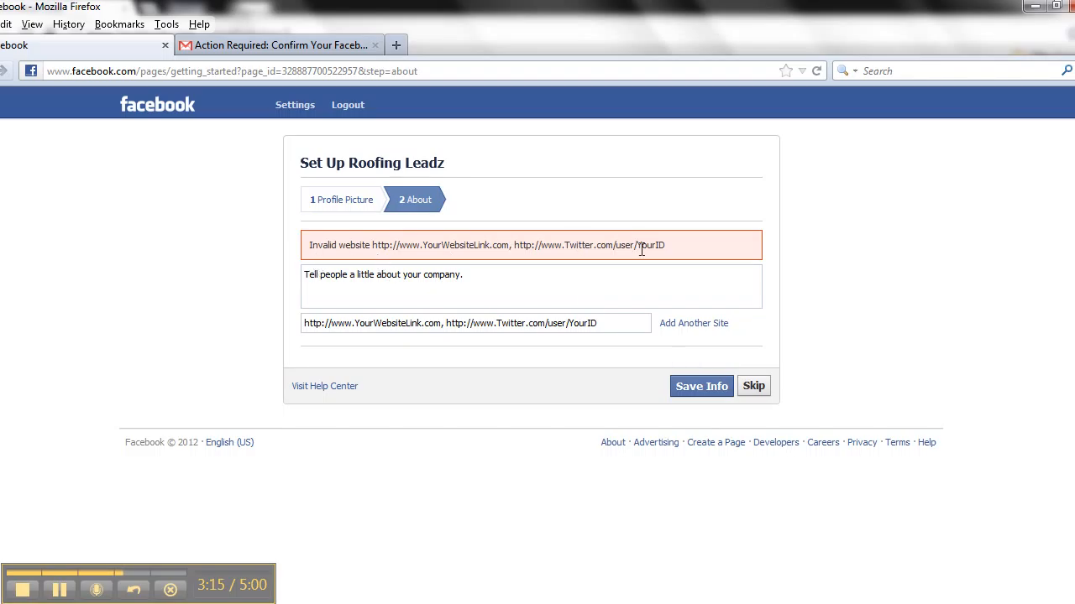
# Clear the website entry and save the page's About info
pyautogui.moveTo(601, 323); pyautogui.dragTo(250, 328)
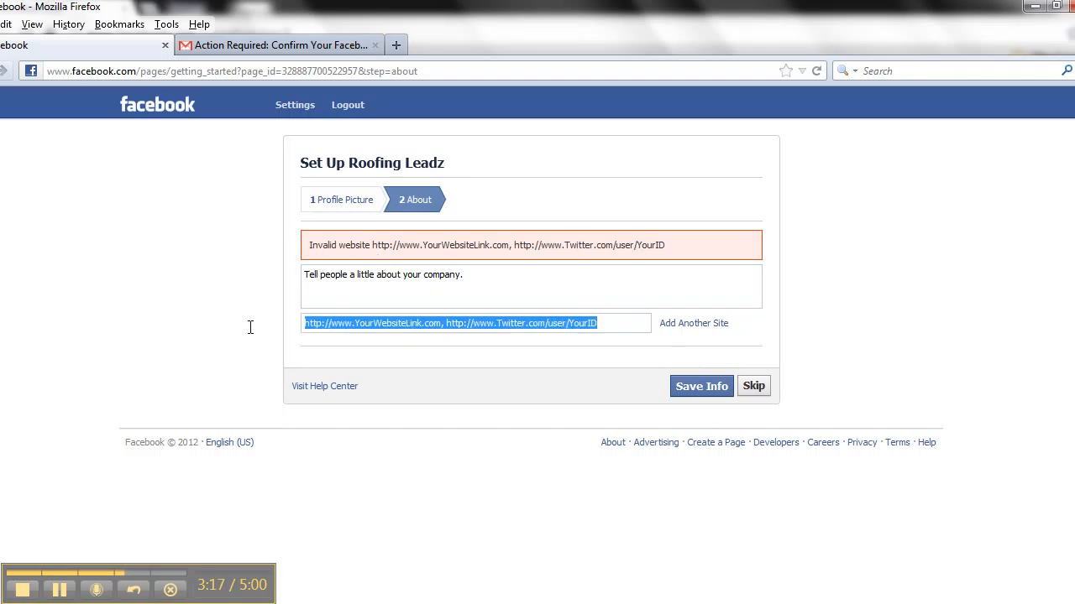
pyautogui.press('BackSpace')
pyautogui.click(690, 388)
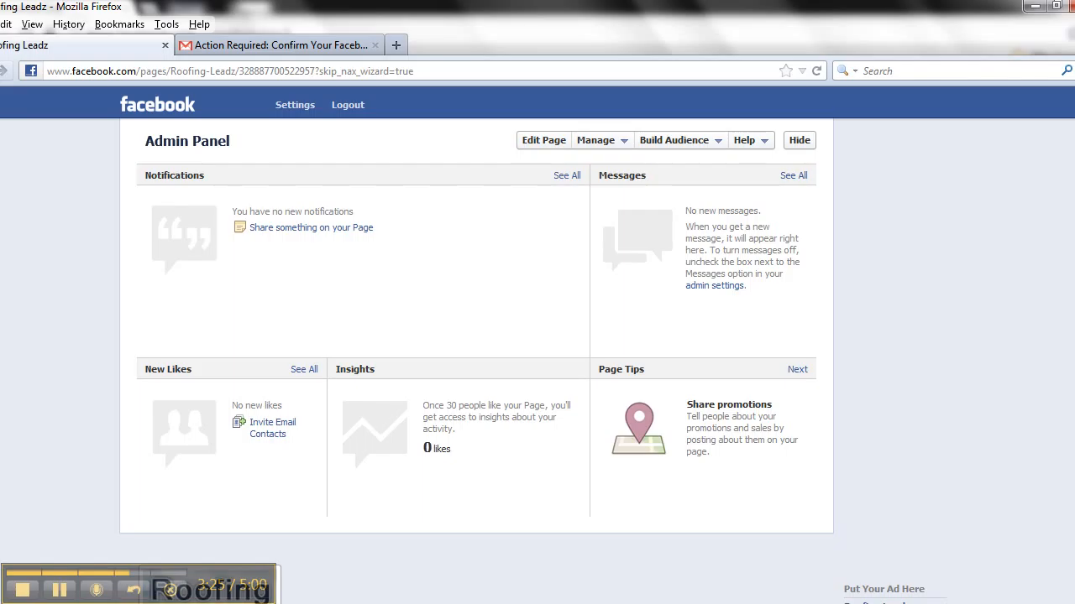
# Look over the Roofing Leadz page, including its profile picture, business details, timeline and admin panel
pyautogui.scroll(-5, 538, 361)
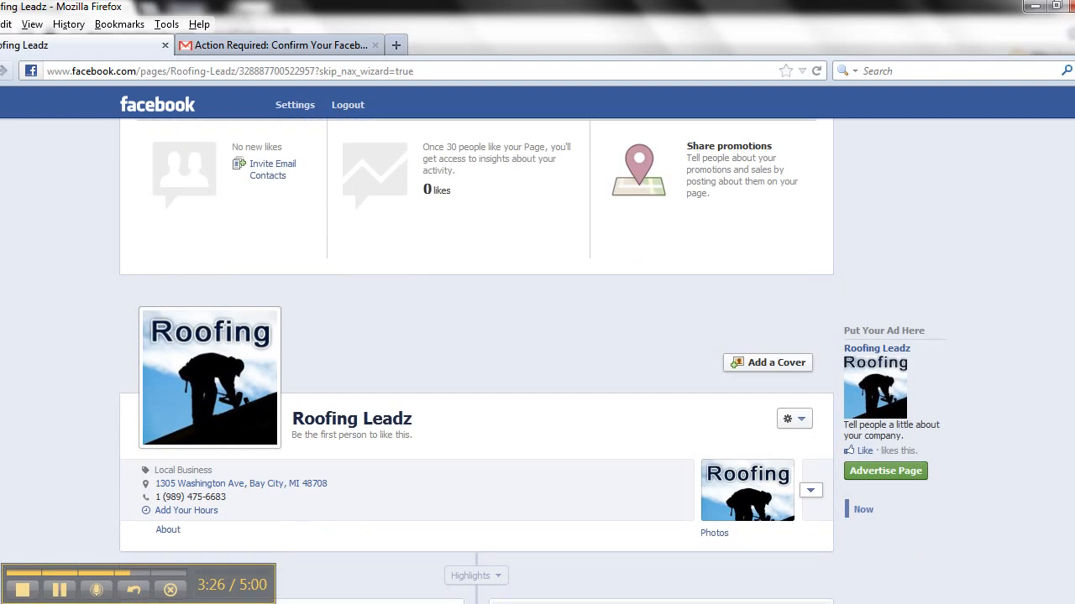
pyautogui.scroll(-4, 537, 361)
pyautogui.scroll(5, 538, 361)
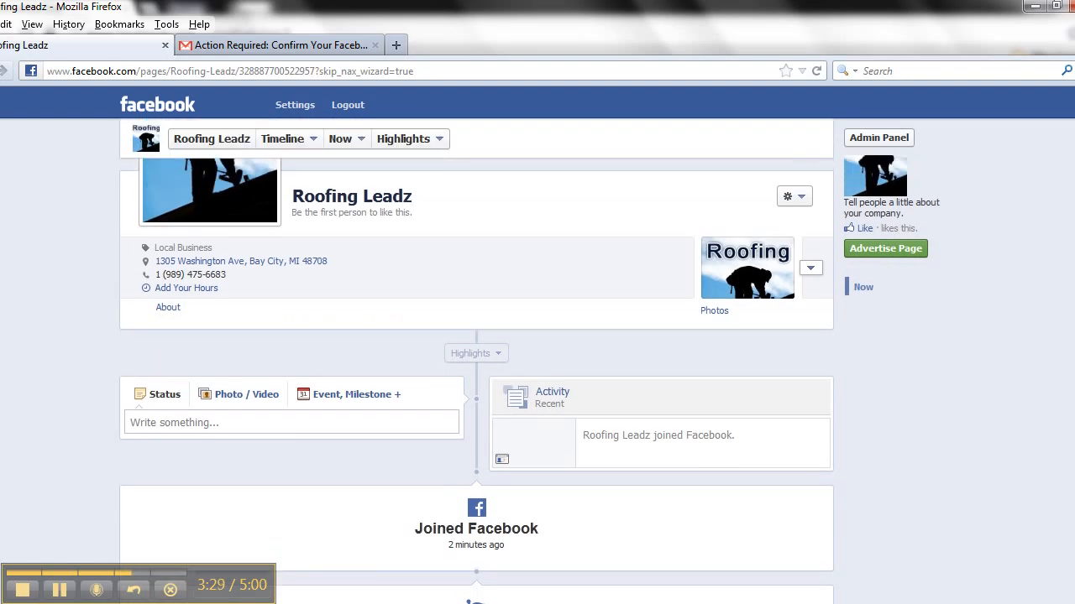
pyautogui.scroll(-1, 537, 361)
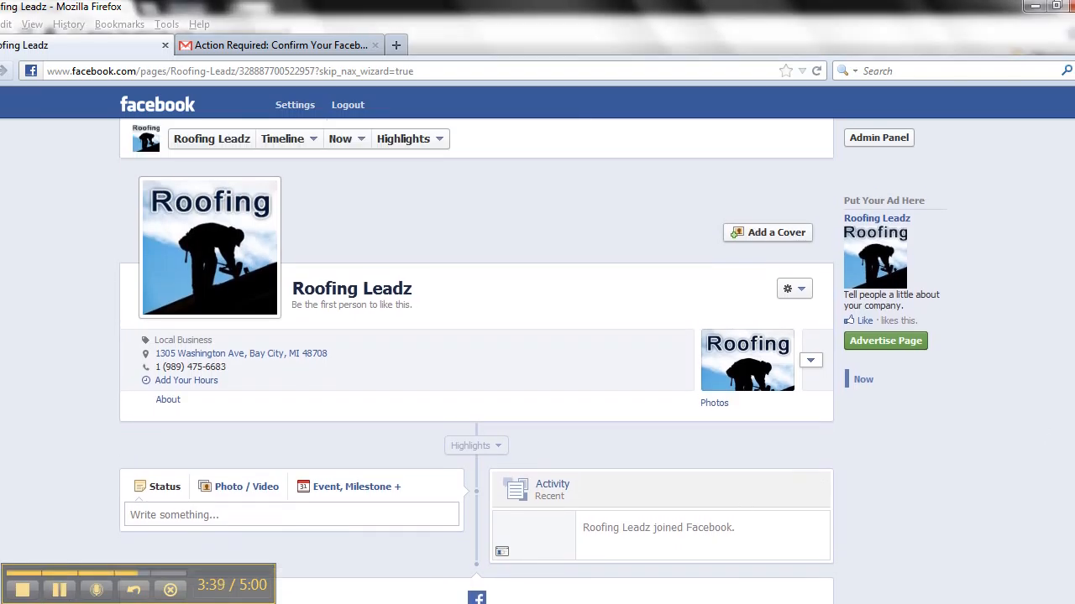
pyautogui.scroll(6, 537, 361)
pyautogui.scroll(1, 538, 361)
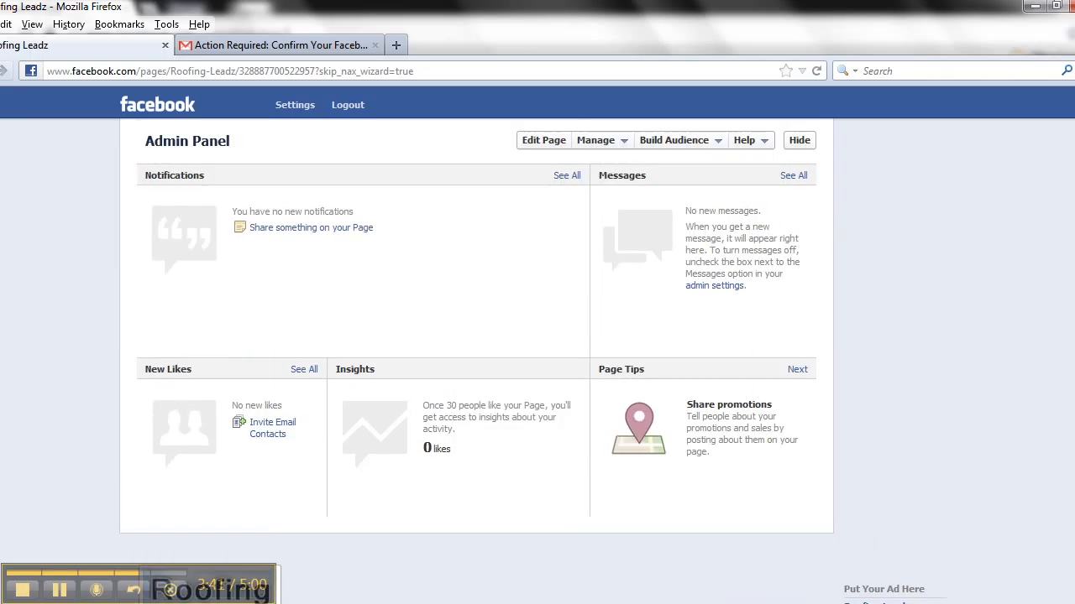